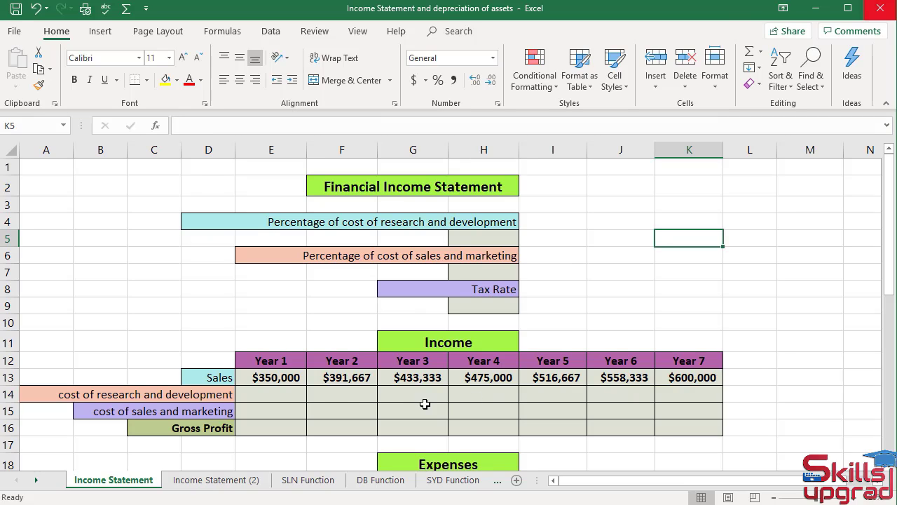
- Clear the Sales amounts for Year 2 through Year 6 in cells F13:J13
left_click(358, 384)
left_click_drag(383, 384, 610, 378)
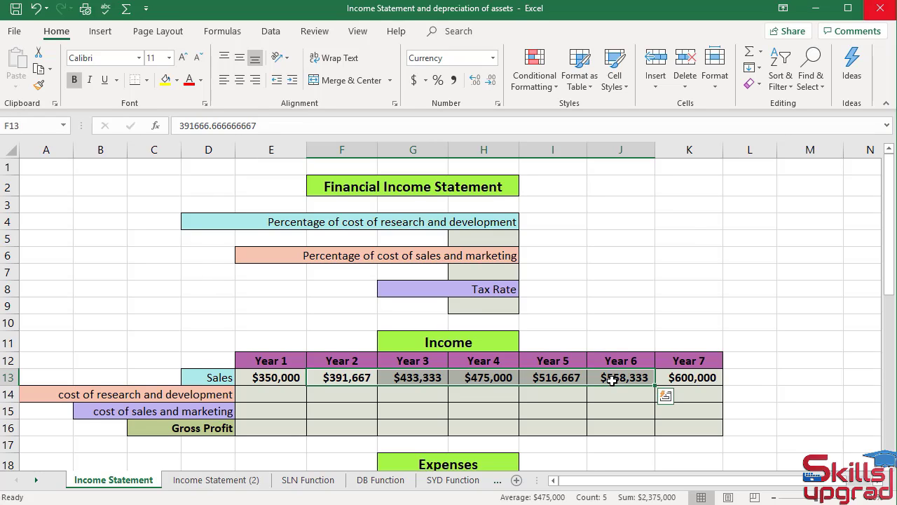
key("Delete")
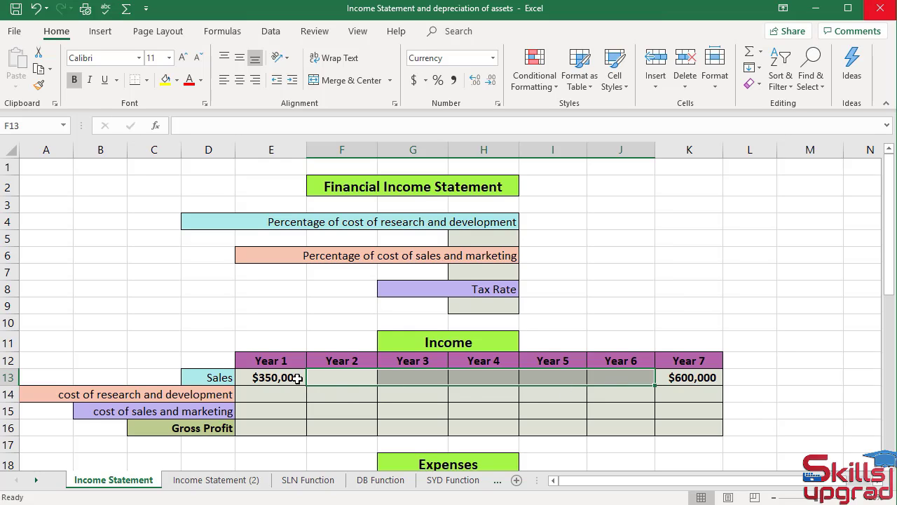
- Fill the Sales row E13:K13 with a Growth series in rows, using the Trend option between the Year 1 and Year 7 amounts
left_click_drag(297, 378, 688, 377)
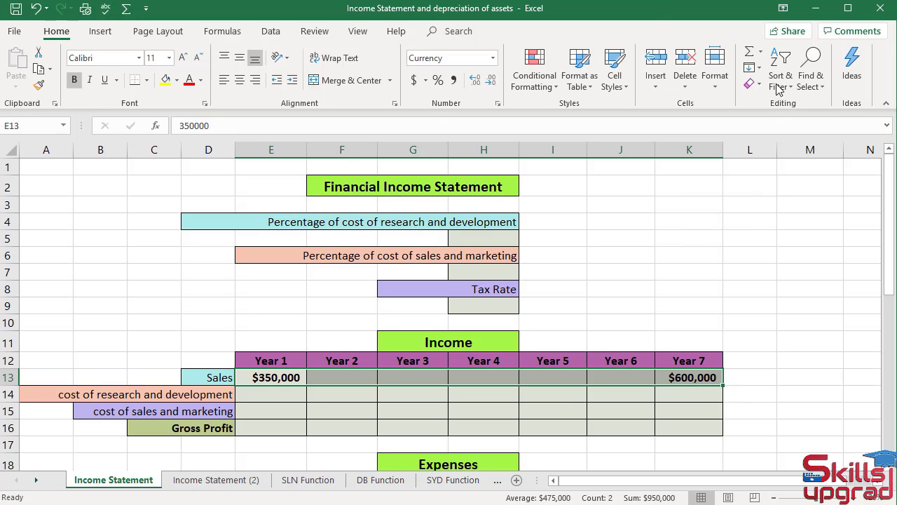
left_click(760, 69)
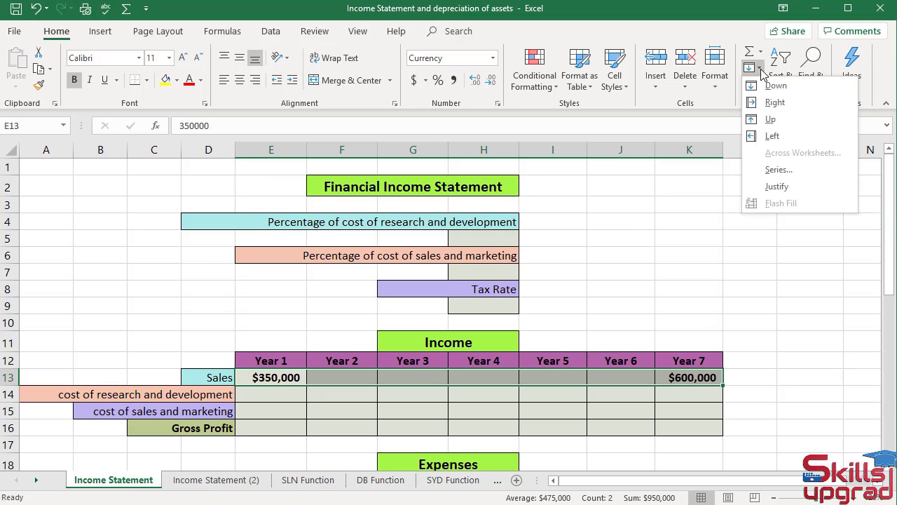
left_click(776, 171)
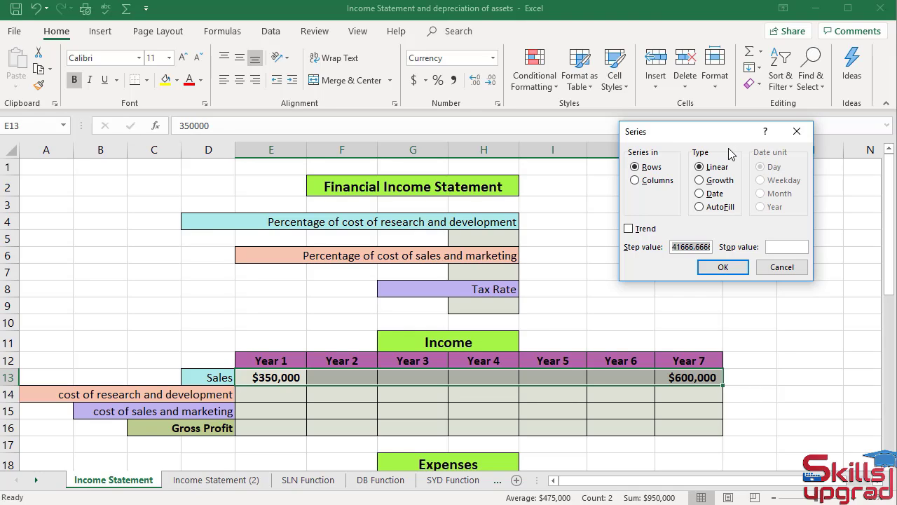
left_click(700, 181)
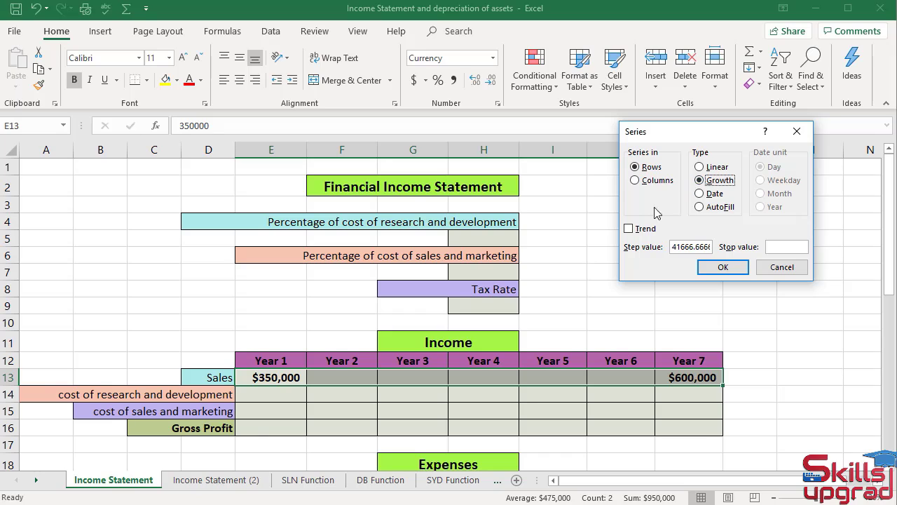
left_click(629, 229)
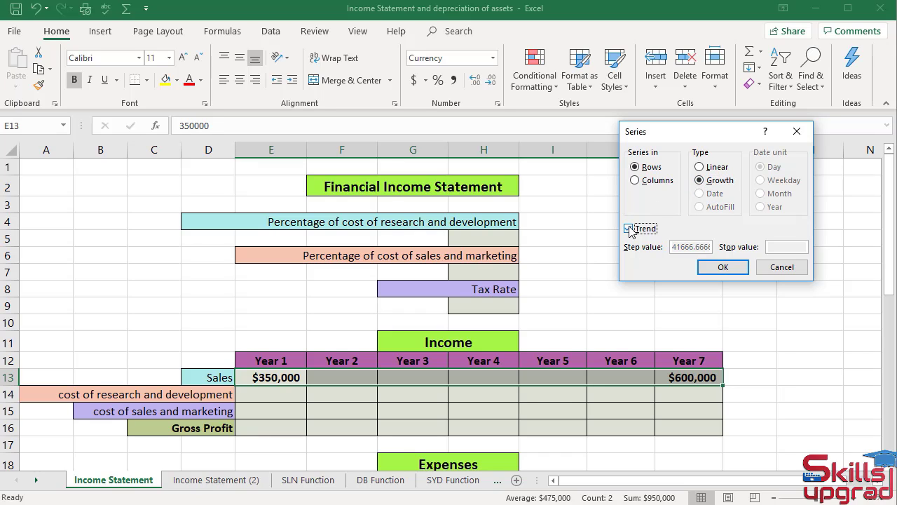
left_click(723, 267)
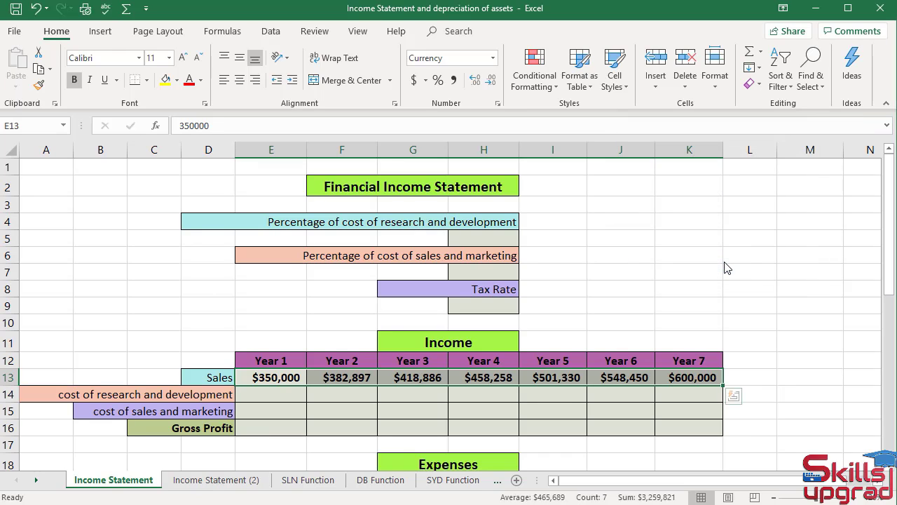
left_click_drag(335, 377, 603, 380)
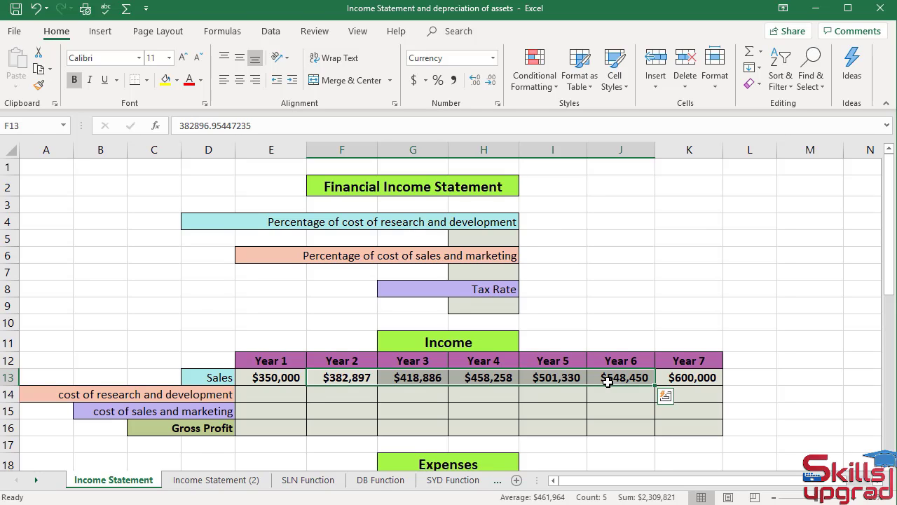
- Calculate the ratio of Year 1 to Year 2 sales in cell L8 with =E13/F13 and format it as Percentage
left_click(749, 288)
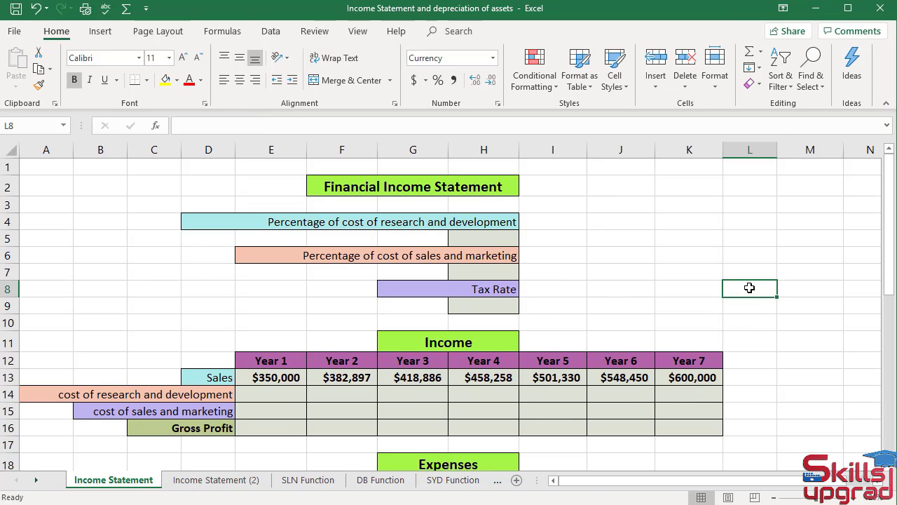
type("=")
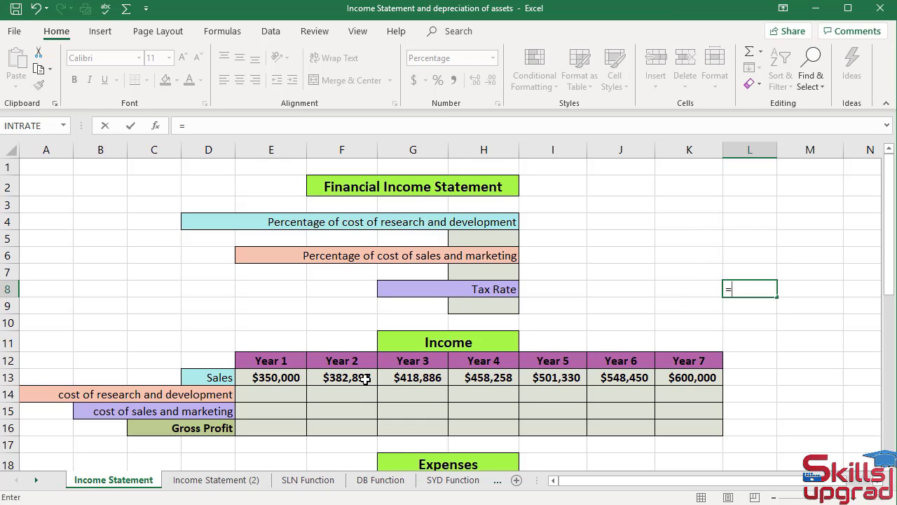
left_click(291, 376)
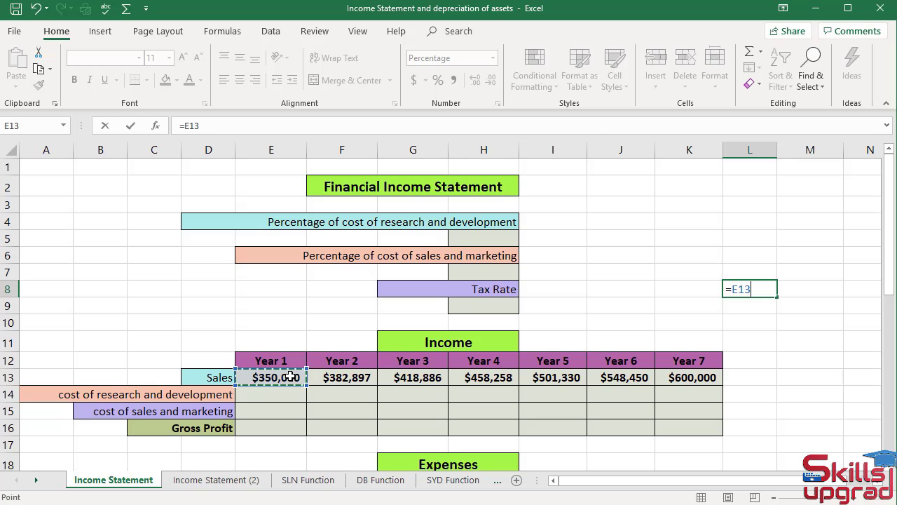
type("/")
left_click(335, 376)
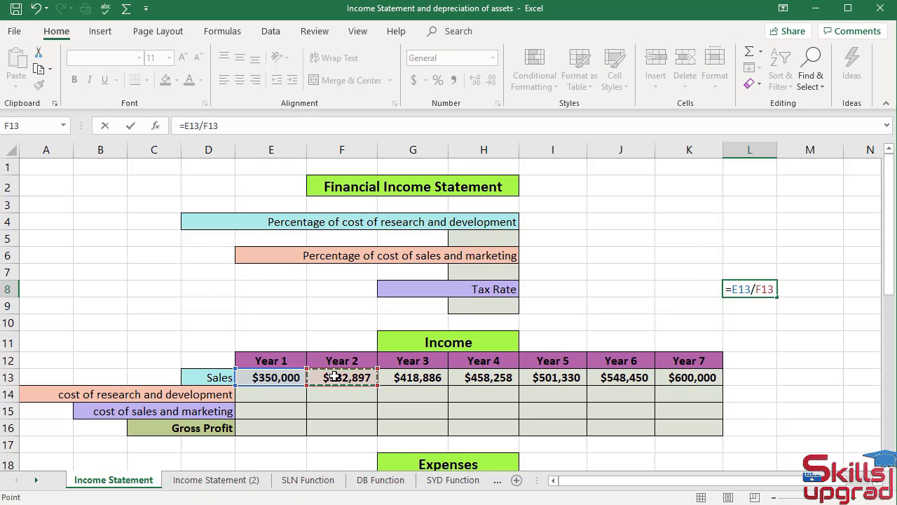
key("Return")
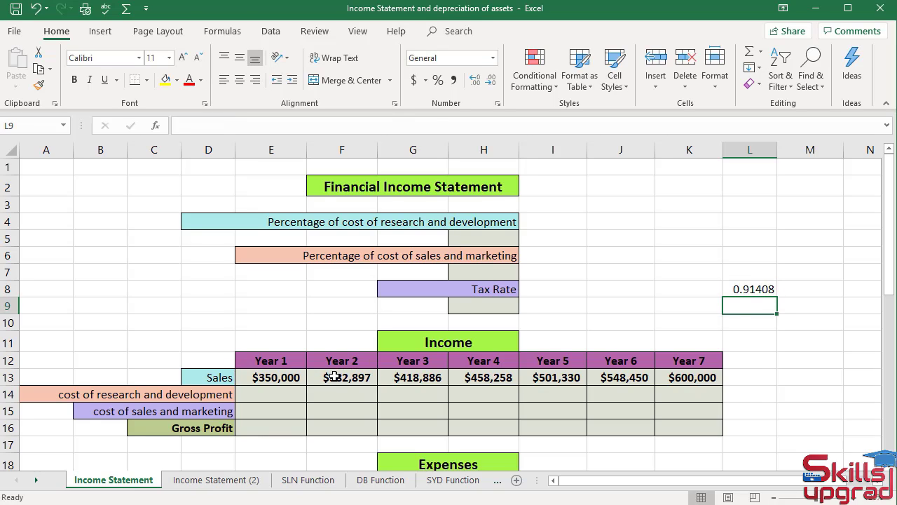
left_click(744, 290)
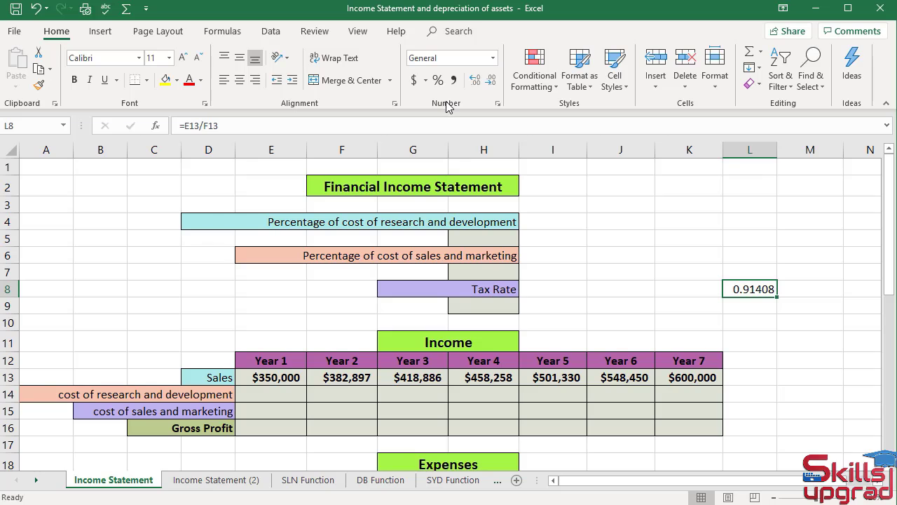
left_click(494, 61)
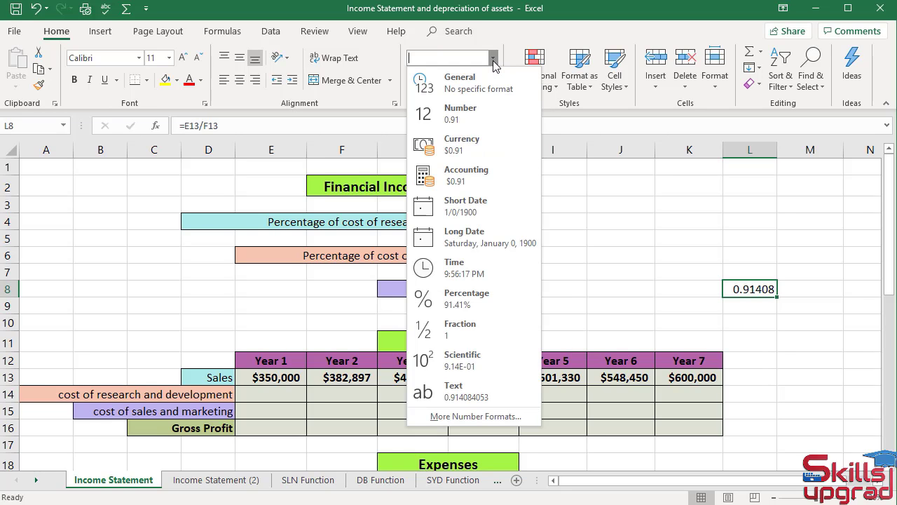
left_click(476, 300)
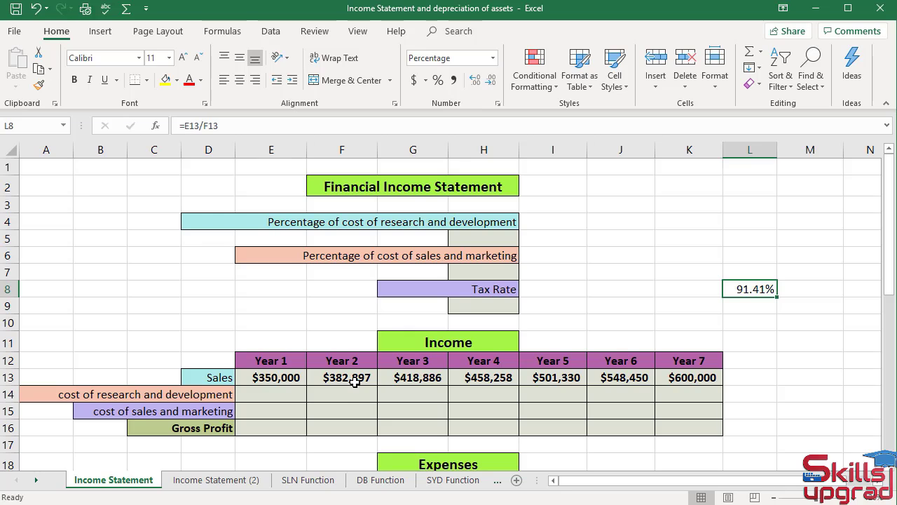
- Calculate the ratio of Year 2 to Year 3 sales in cell L9 with =F13/G13 and format it as Percentage
left_click(758, 306)
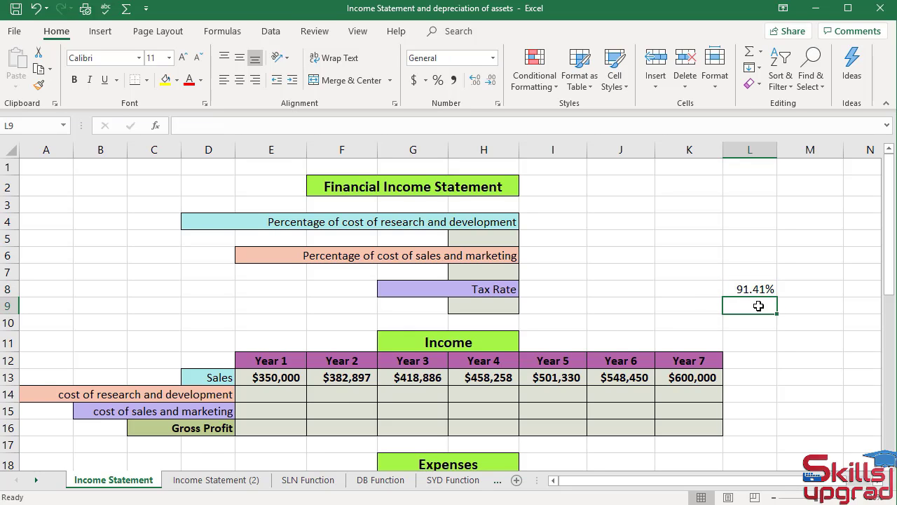
type("=")
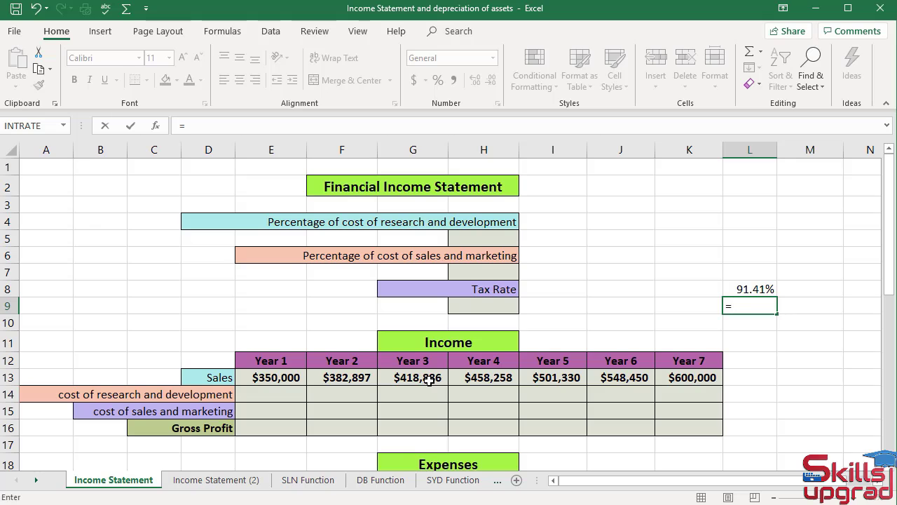
left_click(362, 379)
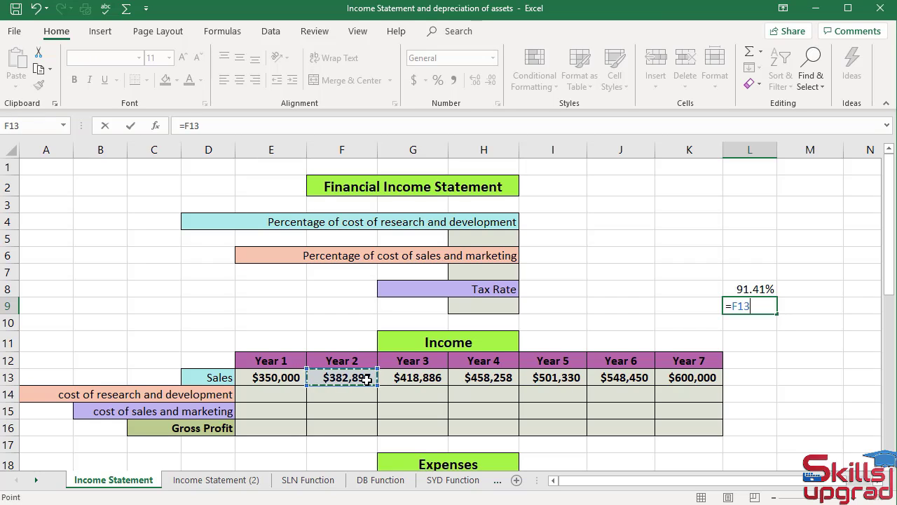
type("/")
left_click(410, 379)
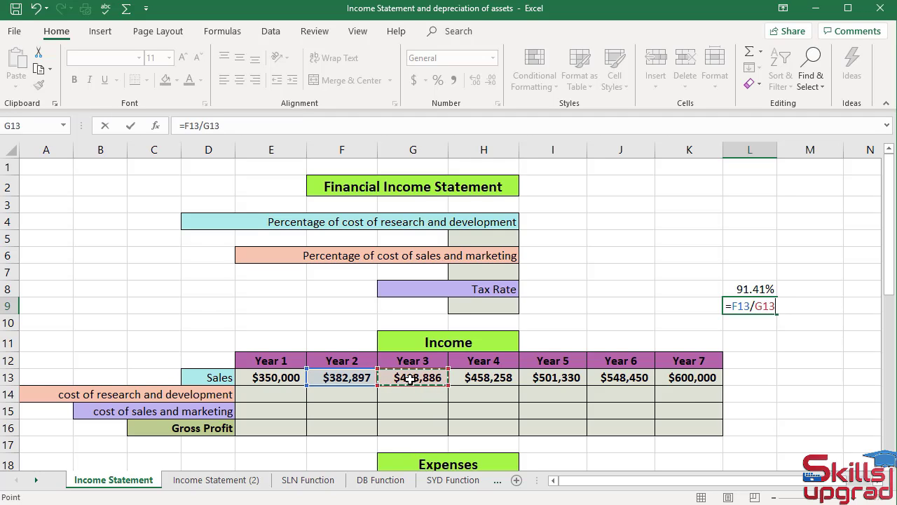
key("Return")
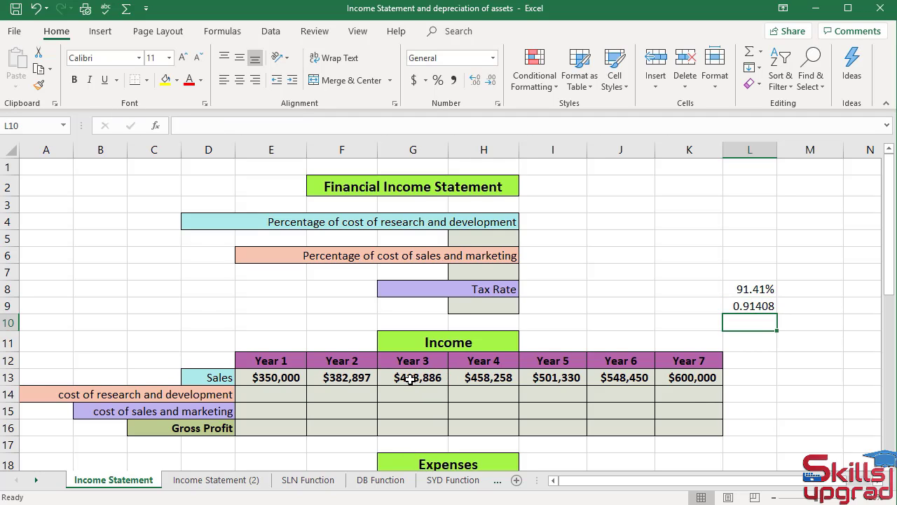
left_click(747, 307)
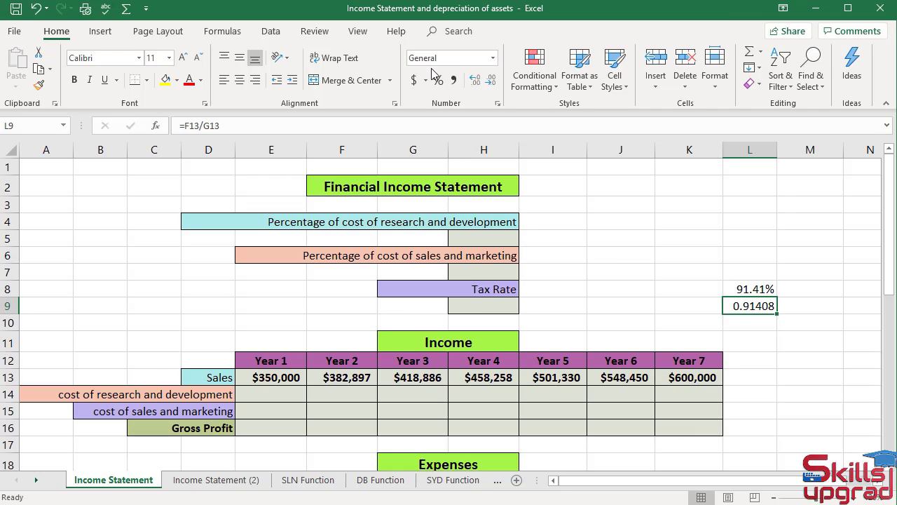
left_click(493, 59)
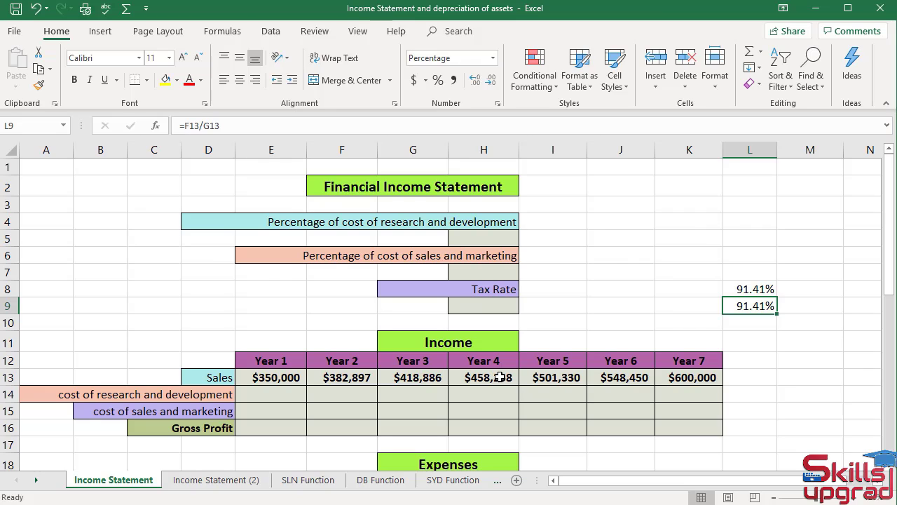
- Calculate the ratio of Year 3 to Year 4 sales in cell L10 with =G13/H13 and format it as Percentage
left_click(741, 321)
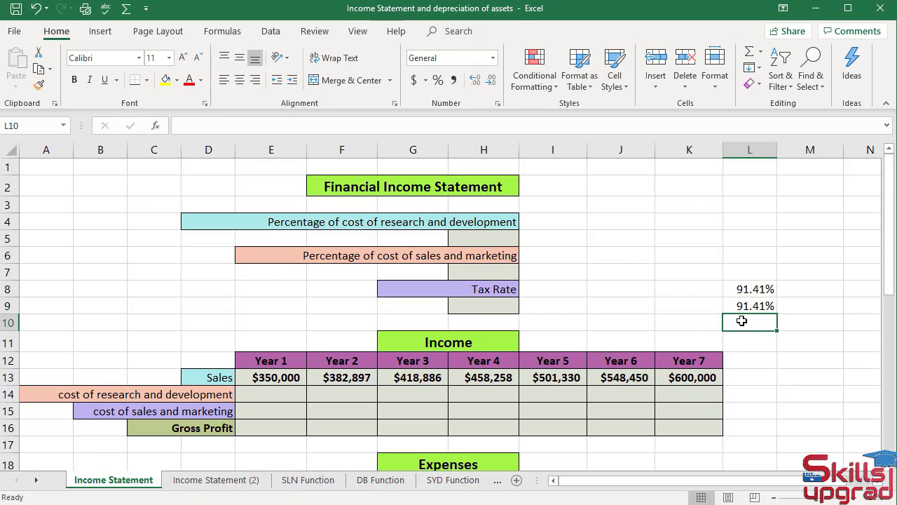
double_click(742, 320)
type("=")
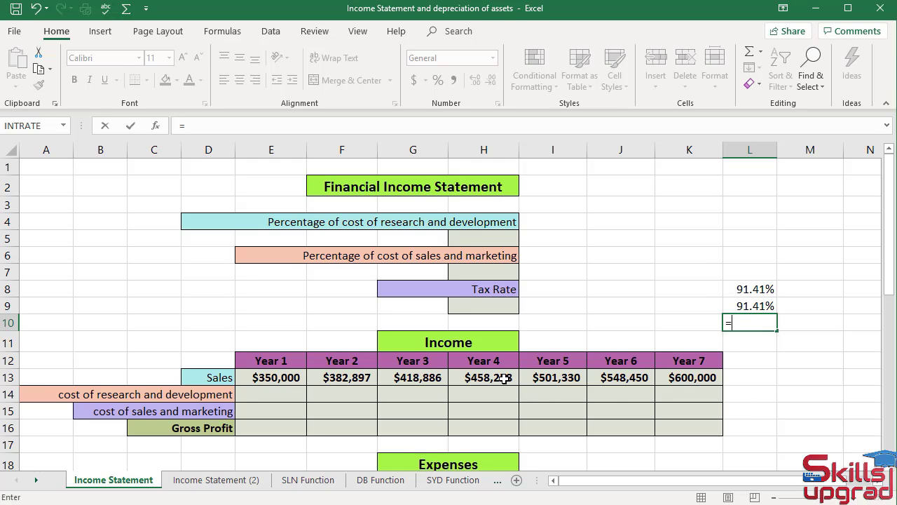
left_click(417, 378)
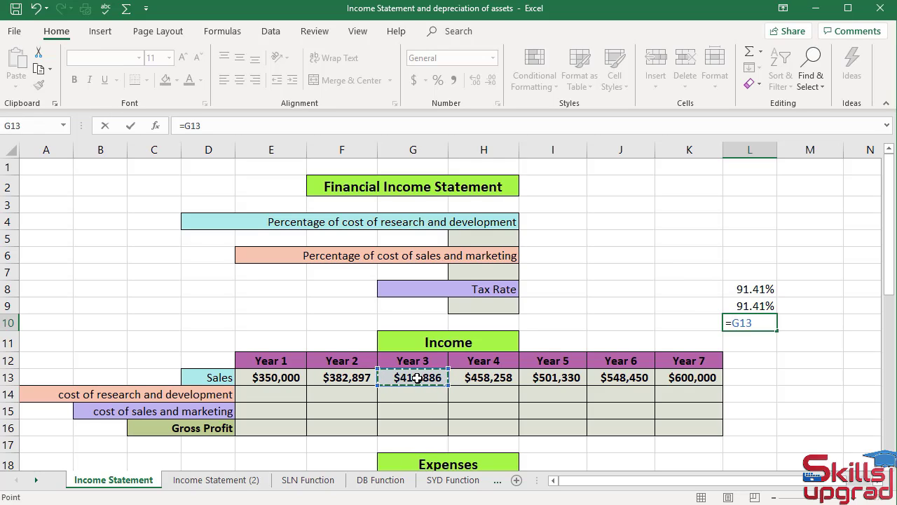
type("/")
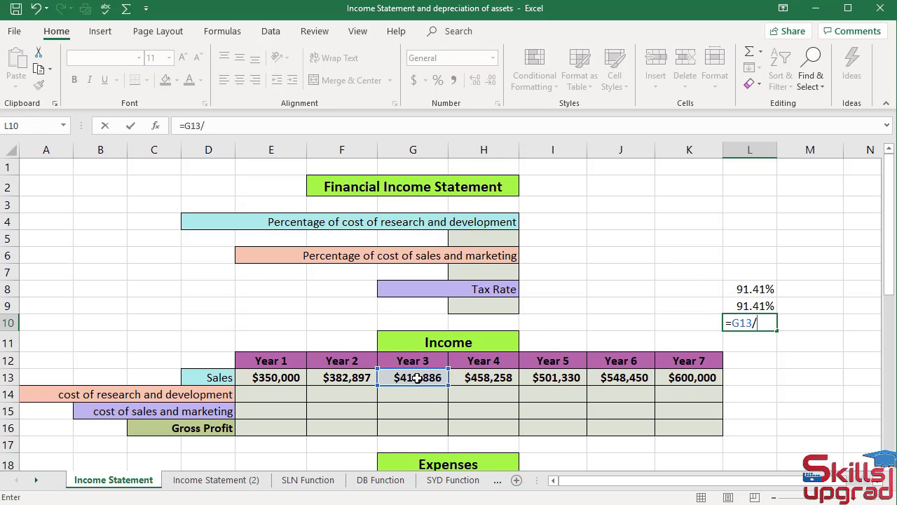
left_click(488, 377)
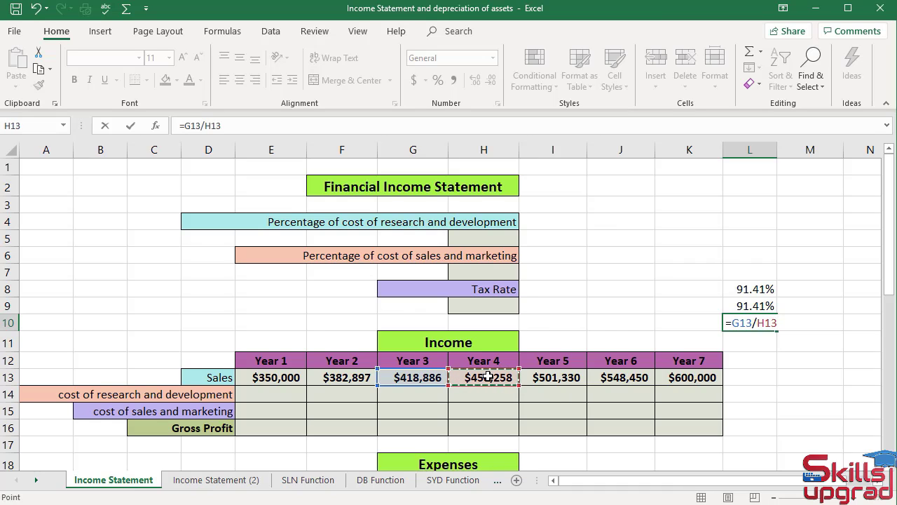
key("Return")
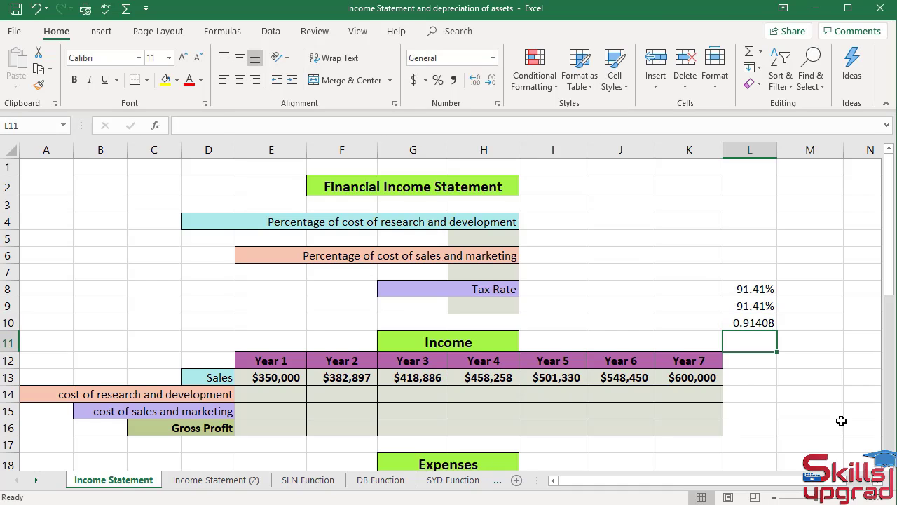
left_click(764, 324)
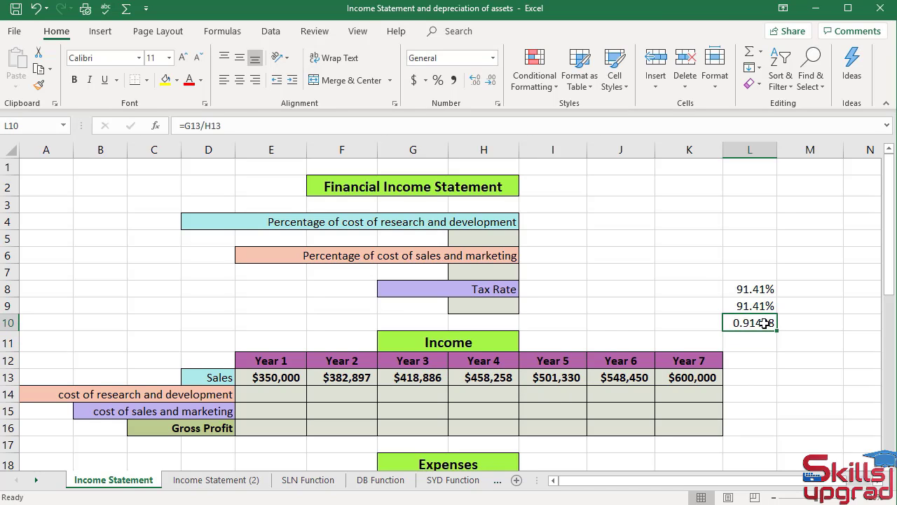
left_click(492, 58)
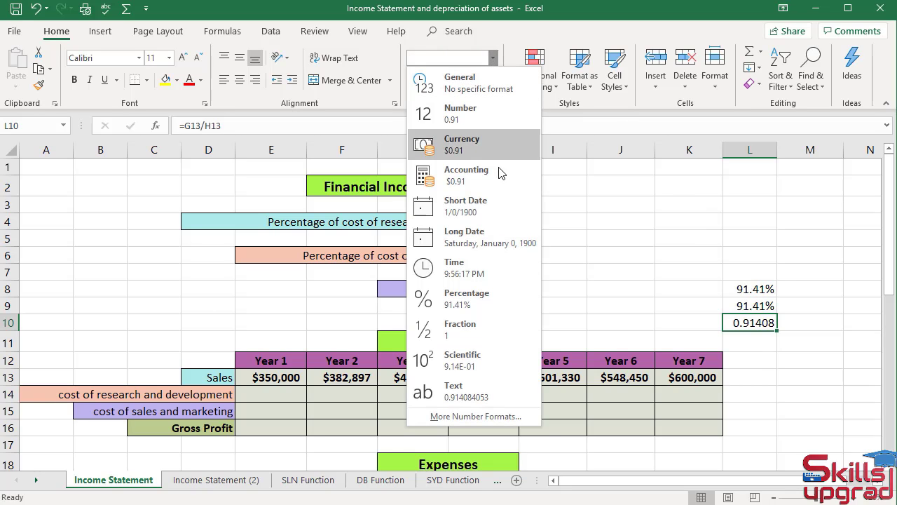
left_click(484, 307)
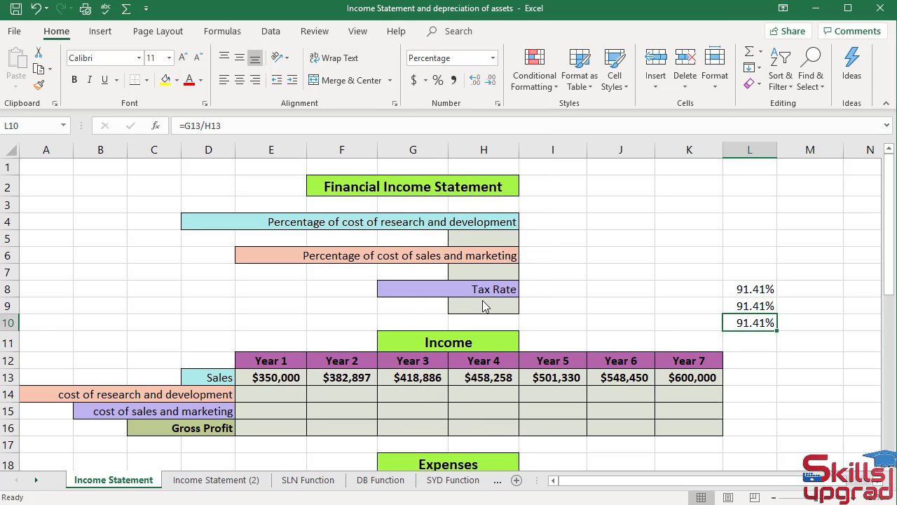